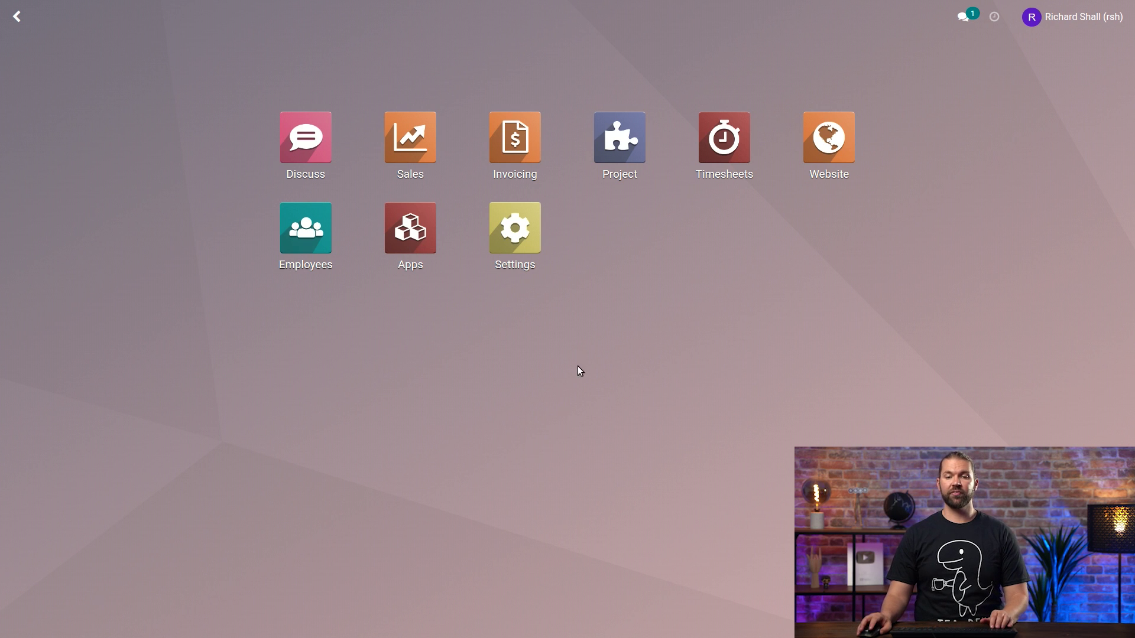
Step: In the Project app settings, enable Customer Ratings, which rates when a task changes stage
click(625, 168)
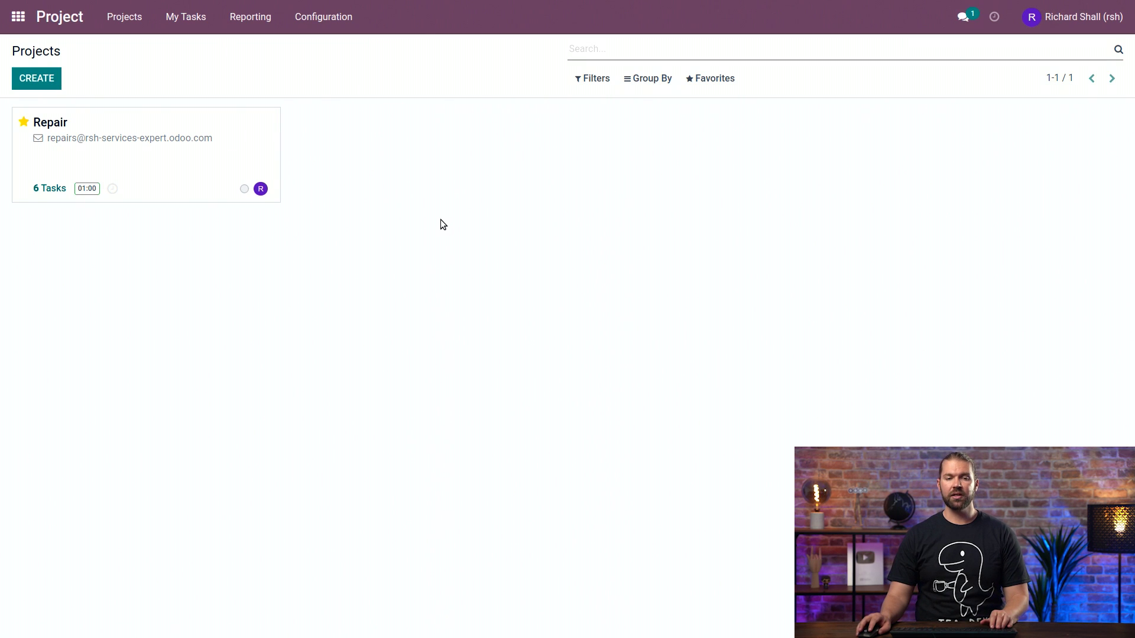
click(338, 27)
click(331, 48)
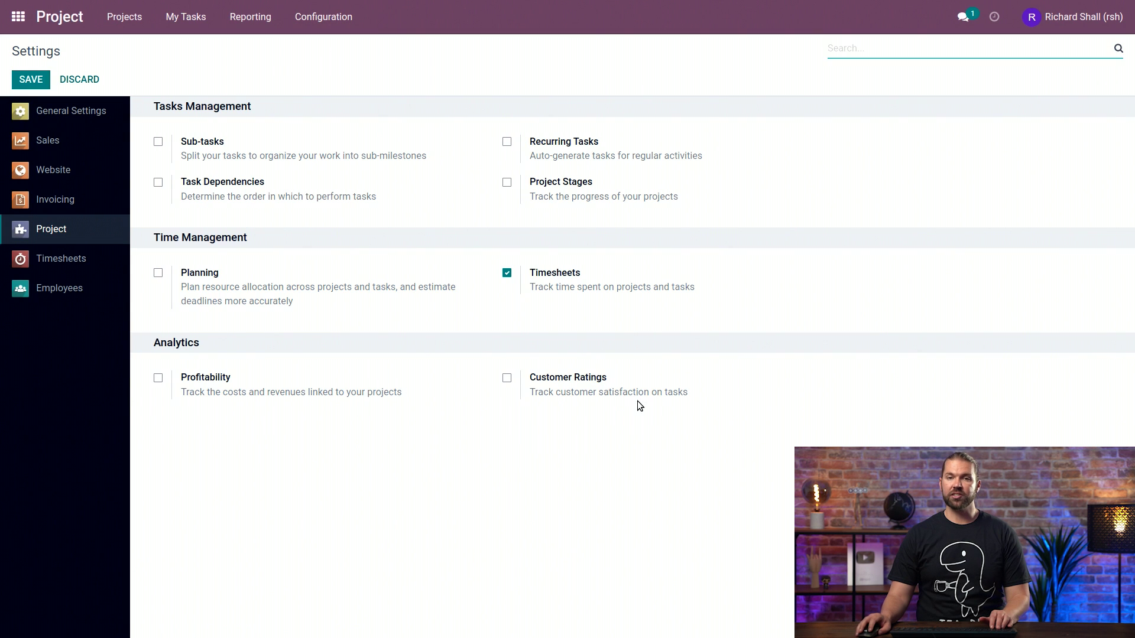
click(507, 379)
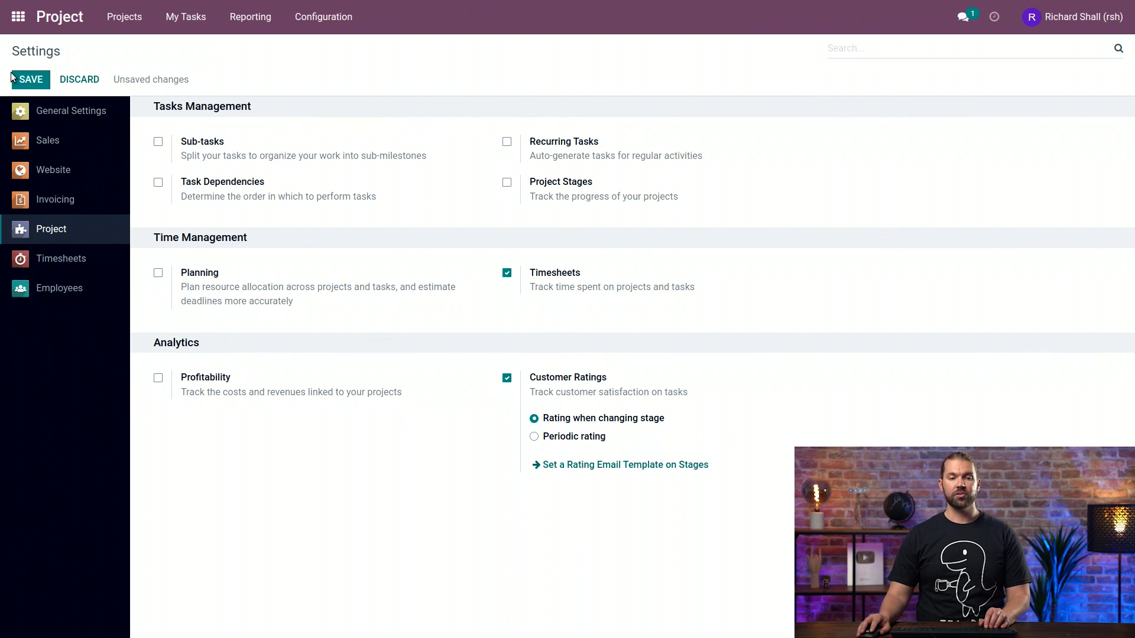
Step: Save the Customer Ratings setting and open the Repair project's task board
click(27, 83)
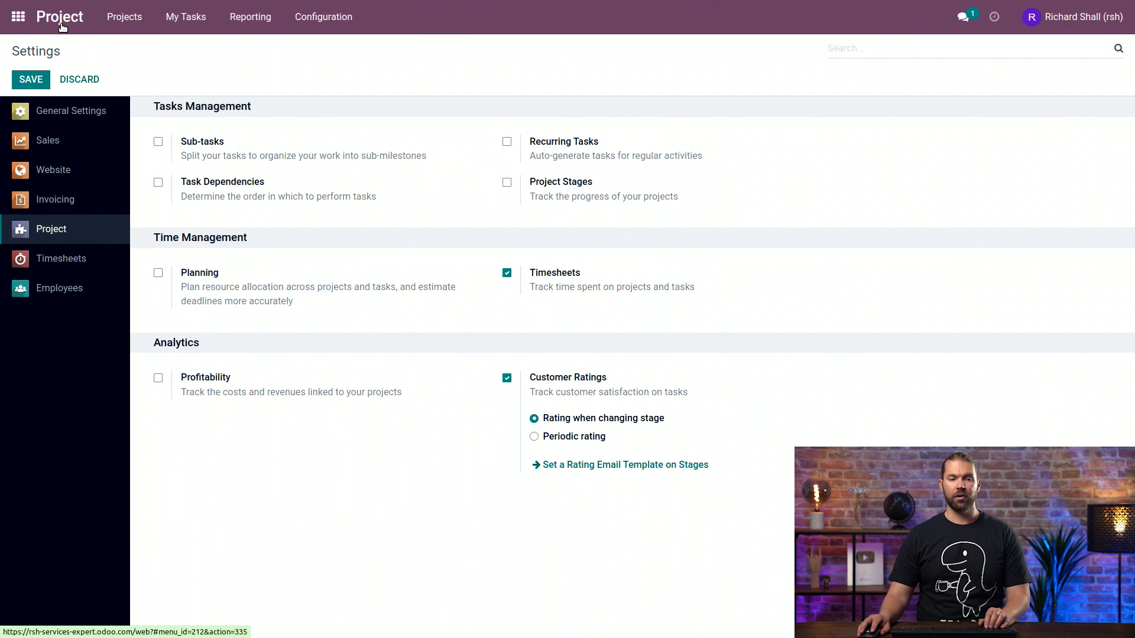
click(61, 19)
click(148, 162)
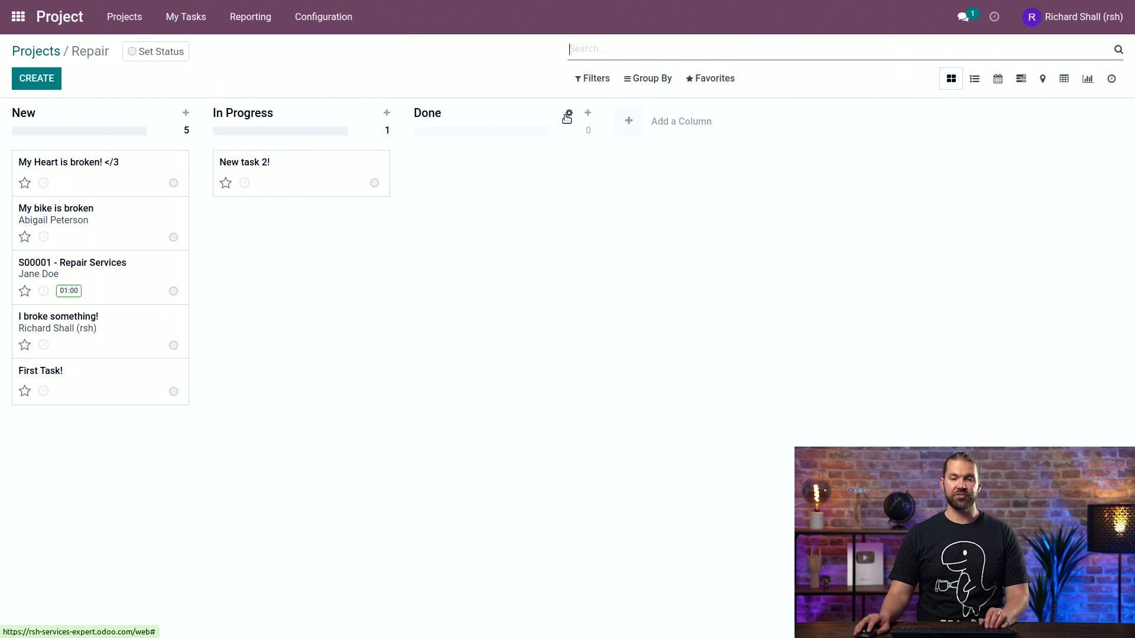
Step: Set the Done stage's rating email template to Task: Rating Request and review that template
click(566, 115)
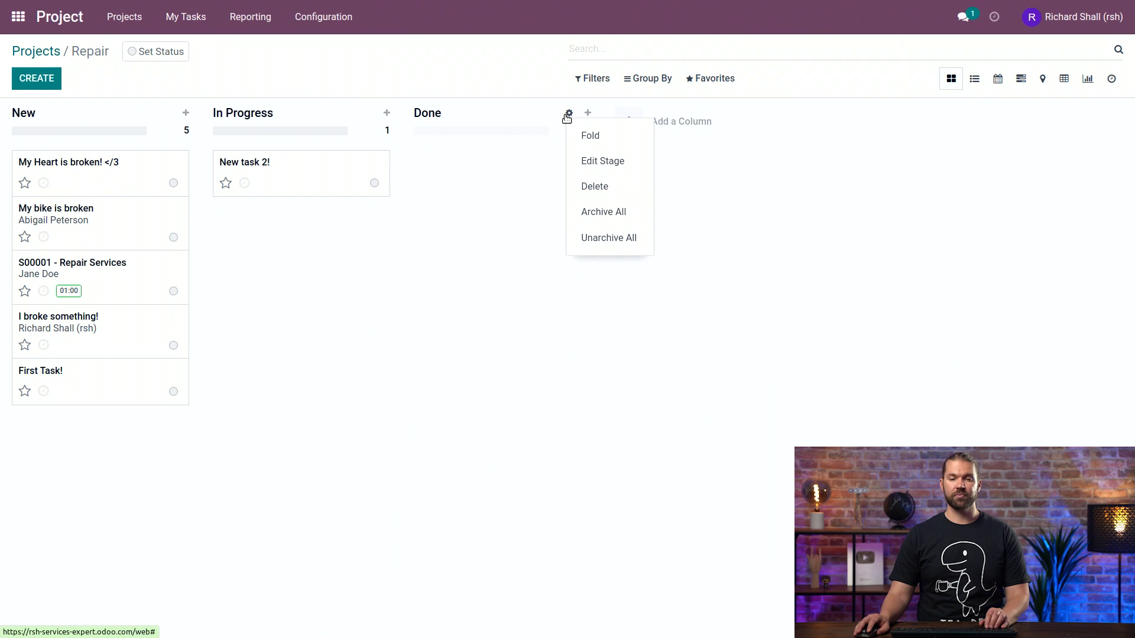
click(581, 164)
drag(318, 126, 309, 126)
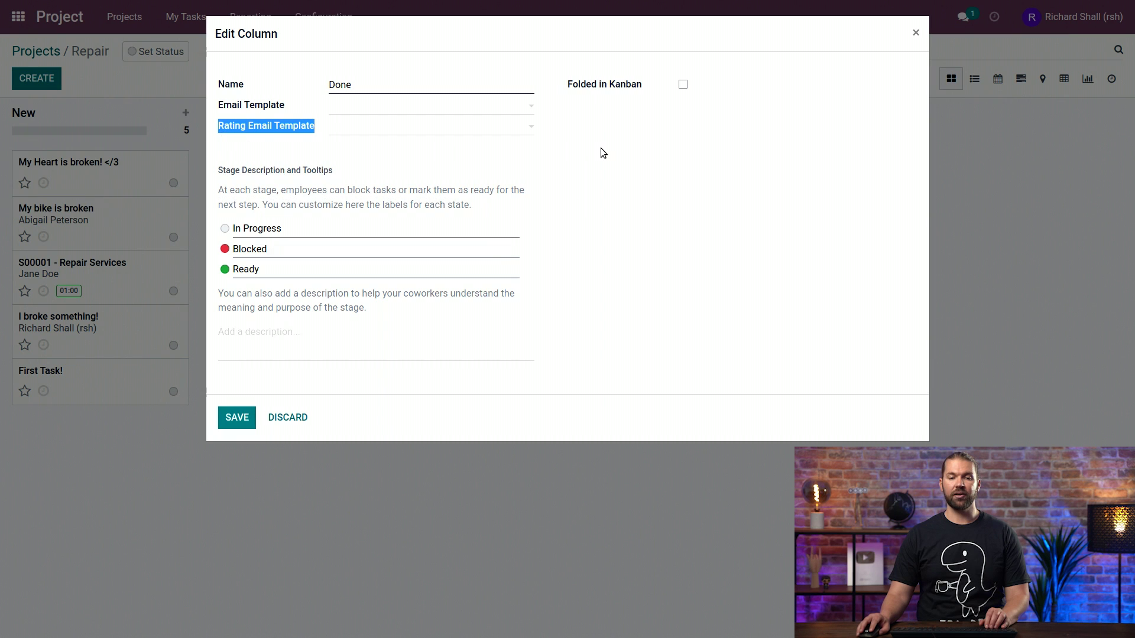
click(505, 126)
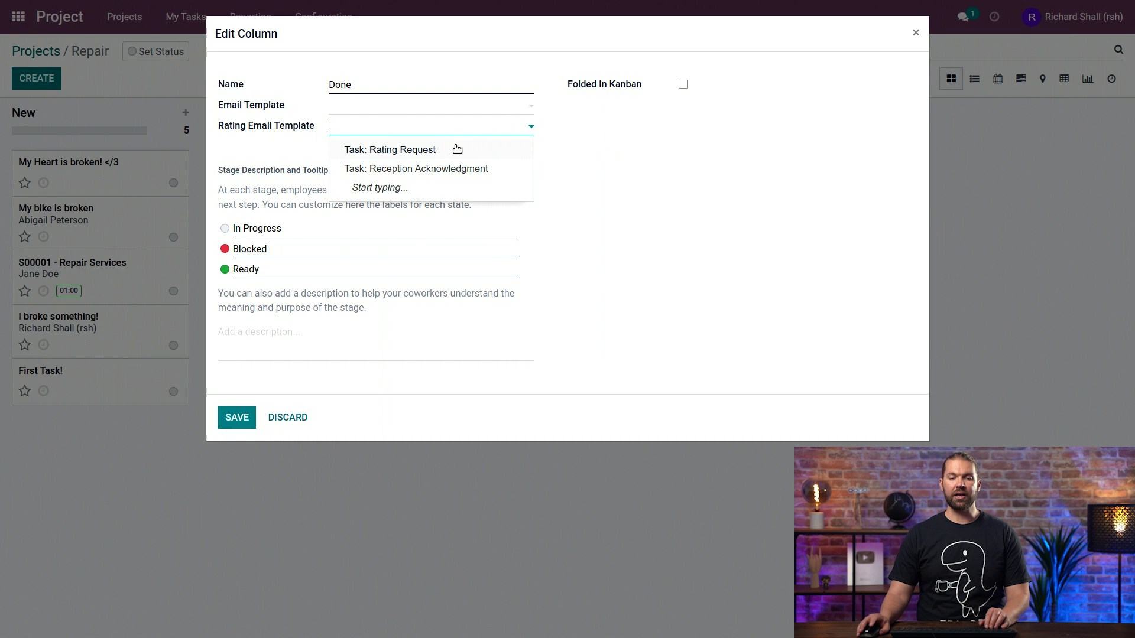
click(458, 150)
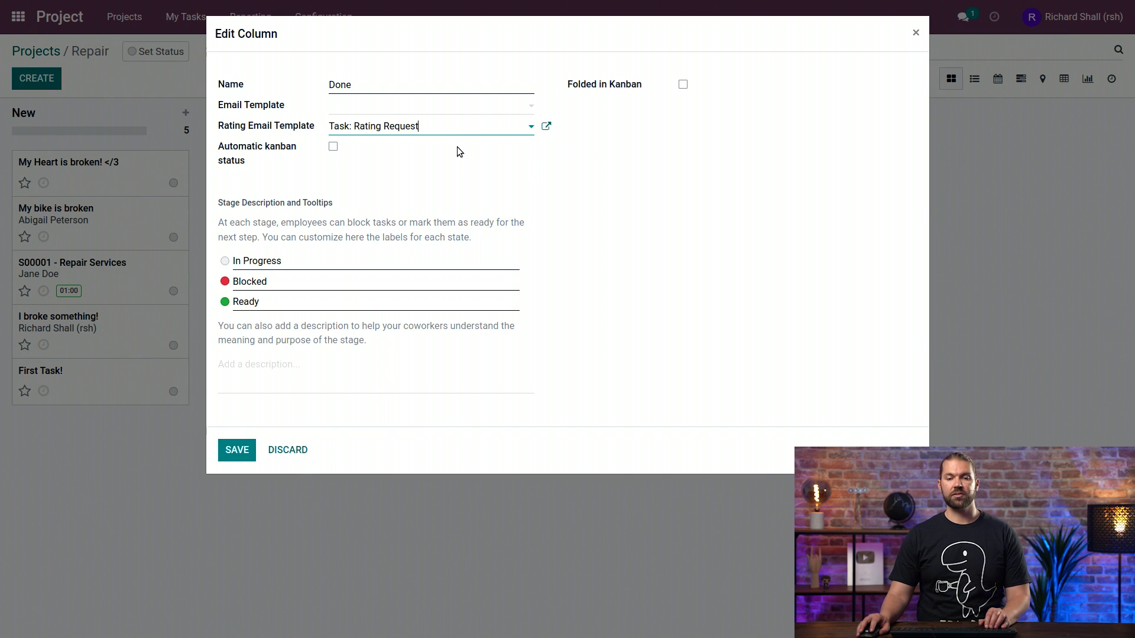
click(546, 125)
scroll(562, 286, down, 1)
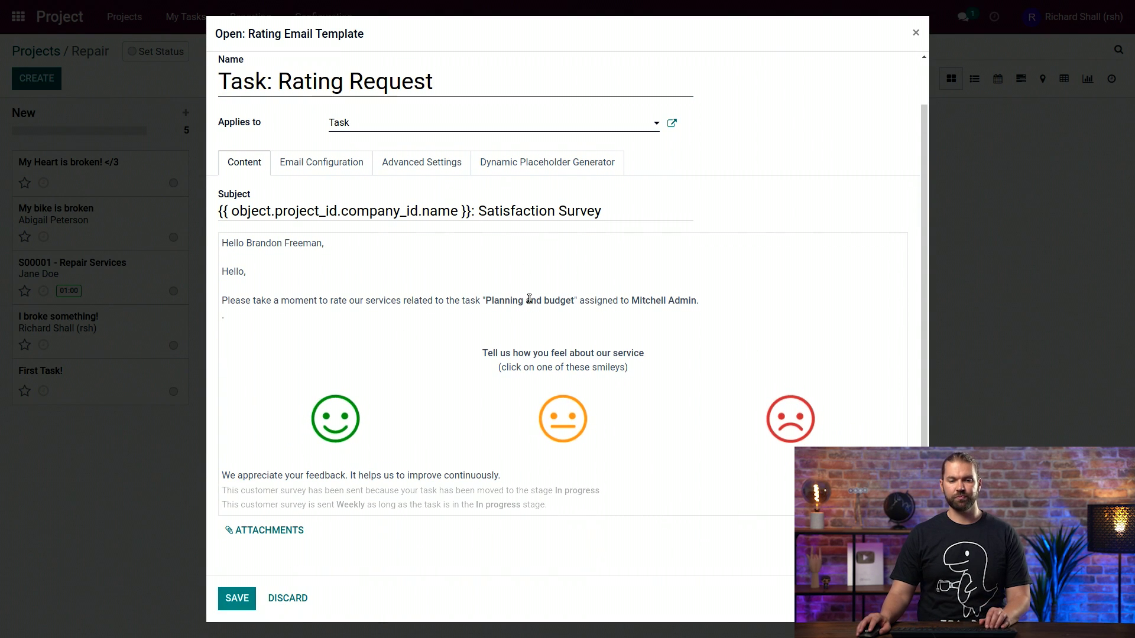
click(235, 606)
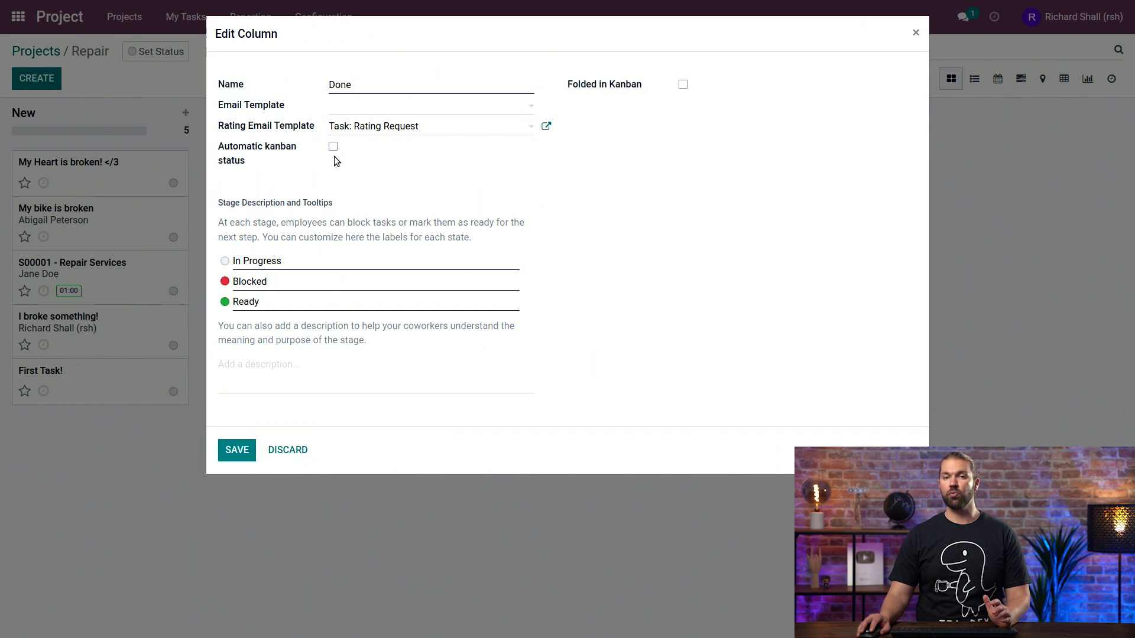
Step: Turn on automatic kanban status for the Done stage and save it
drag(255, 160, 216, 146)
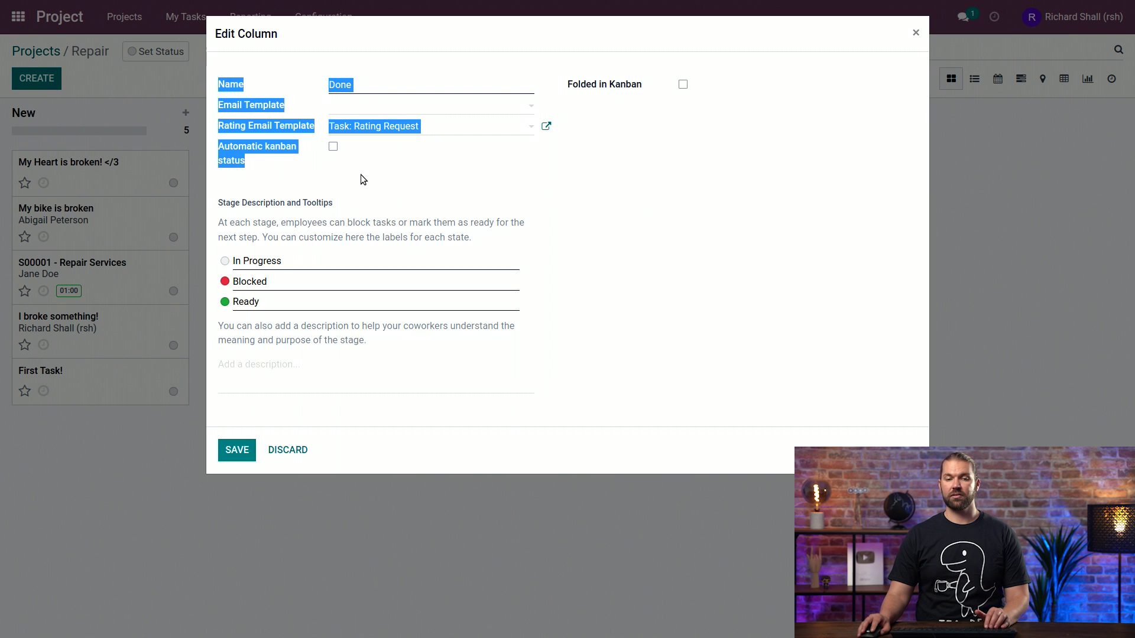
click(335, 161)
click(333, 148)
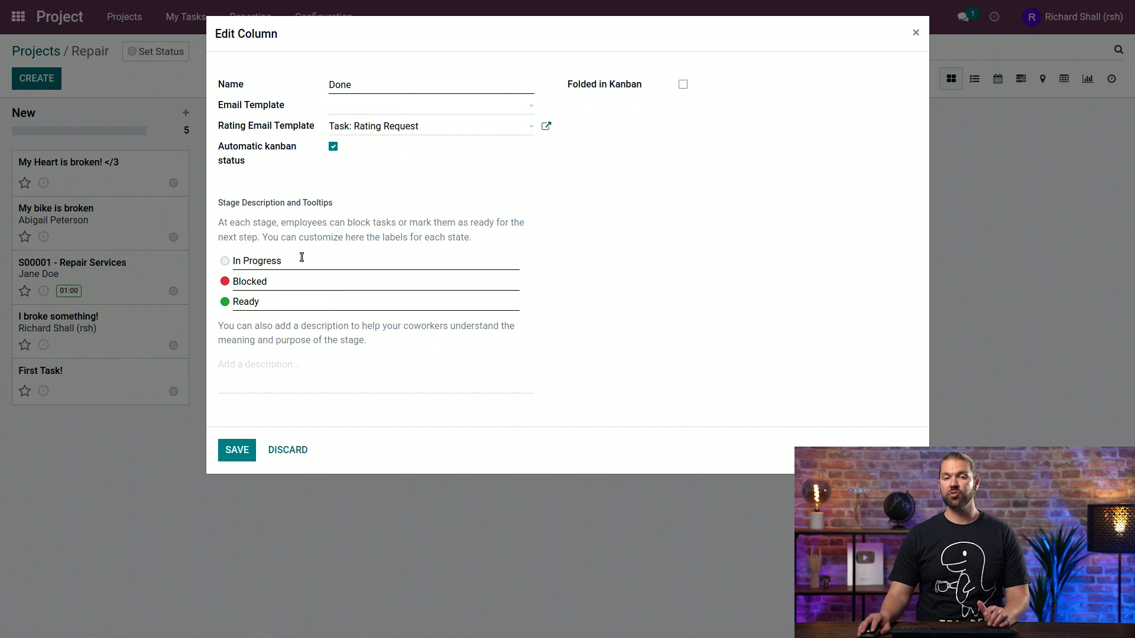
click(235, 450)
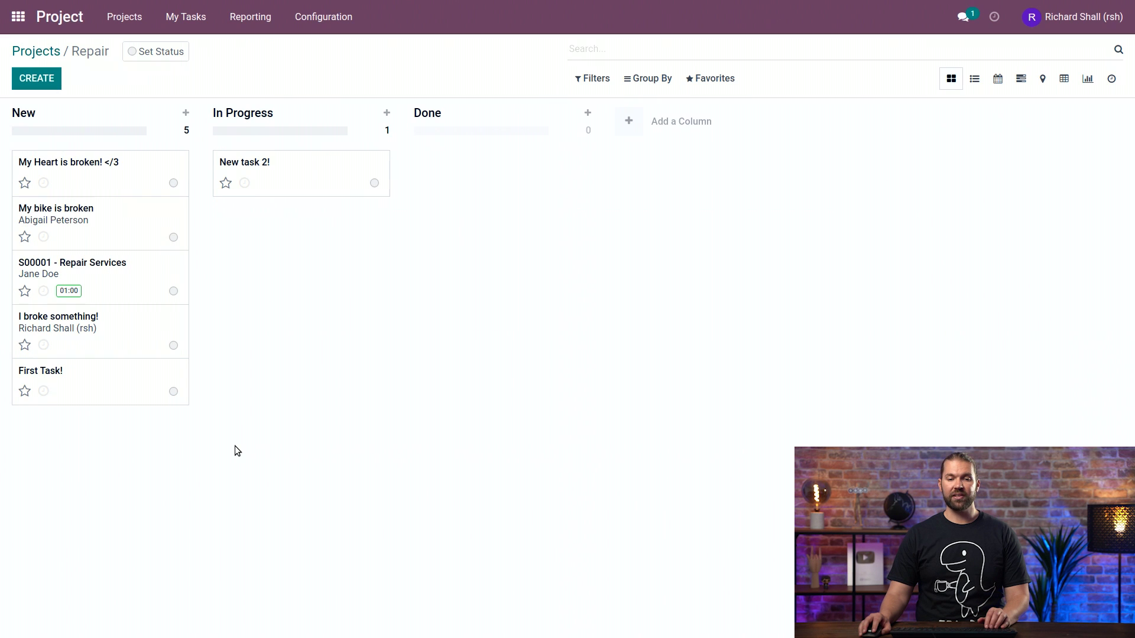
Step: Move the My bike is broken task to Done, then open the Satisfaction Survey email in Gmail
click(106, 222)
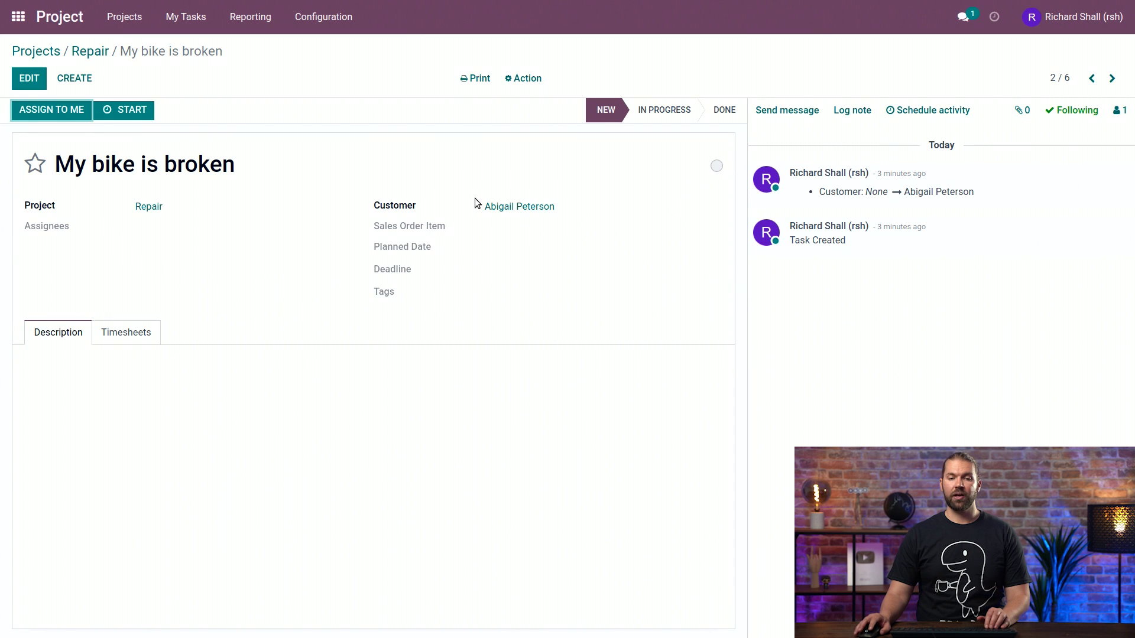
click(721, 113)
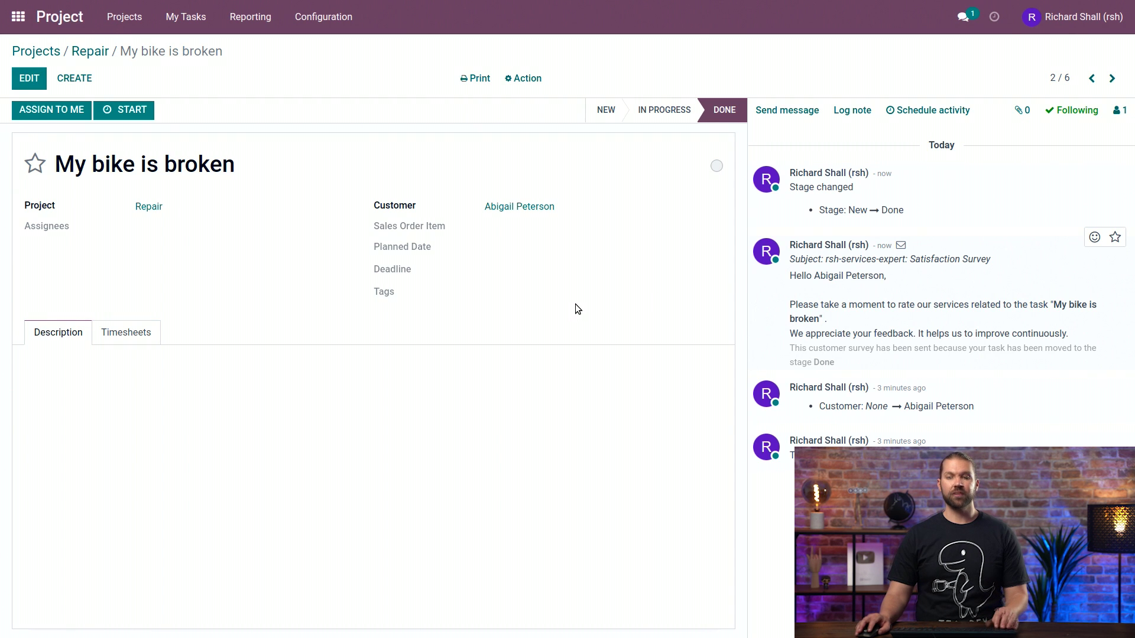
key(alt+Tab)
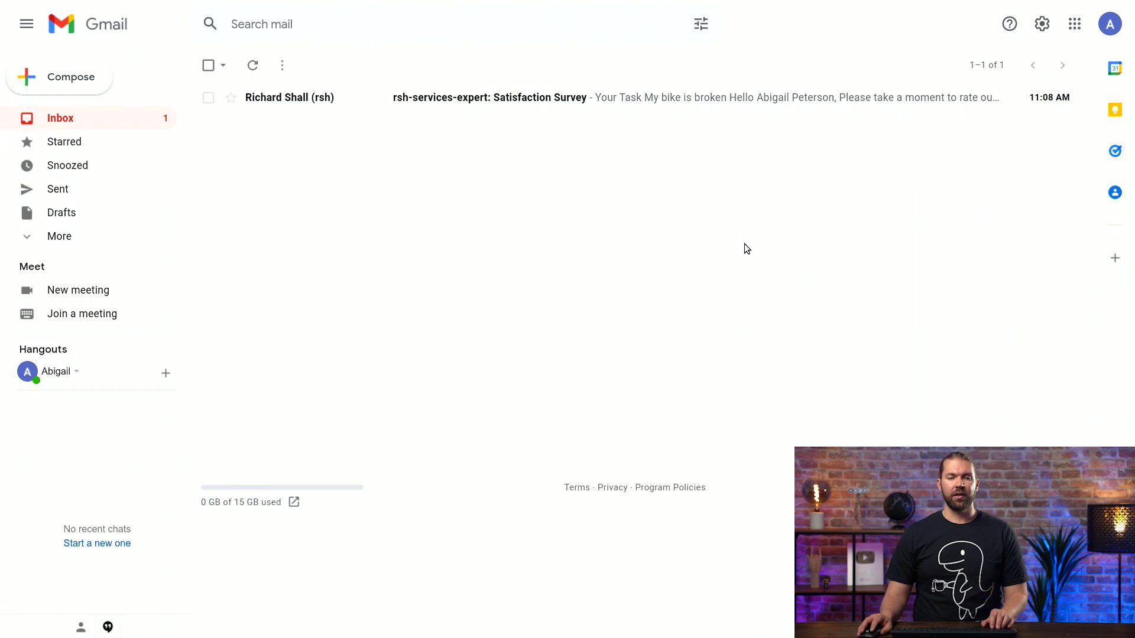
click(493, 100)
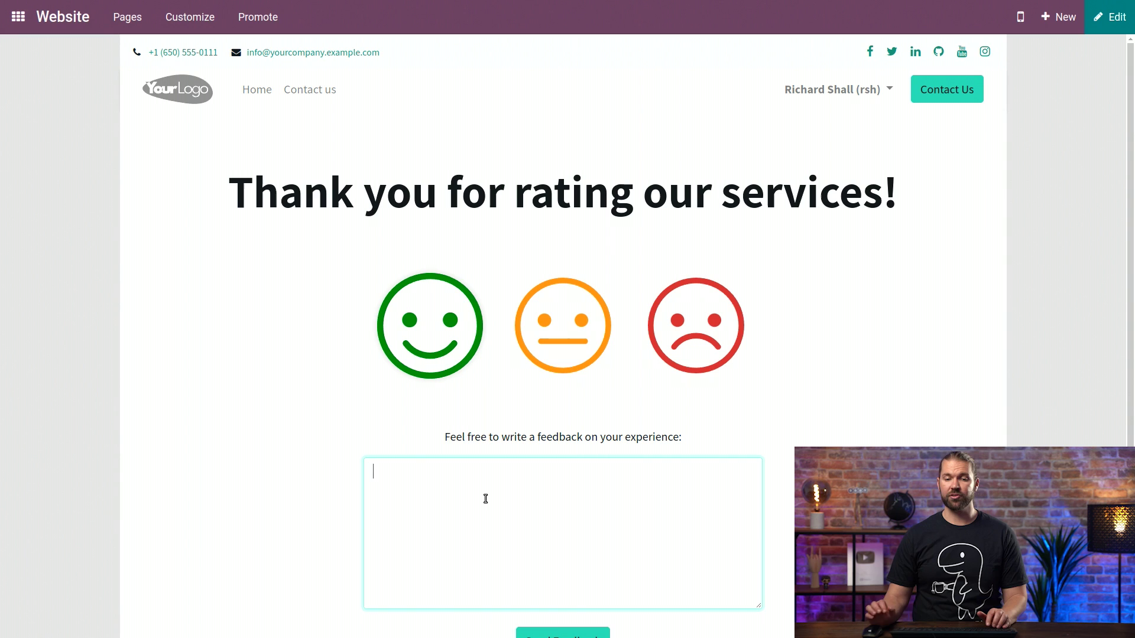
Step: Submit the feedback 'My bike is as brand new as it was the day I bought it! Huzzah!'
text(My bike is )
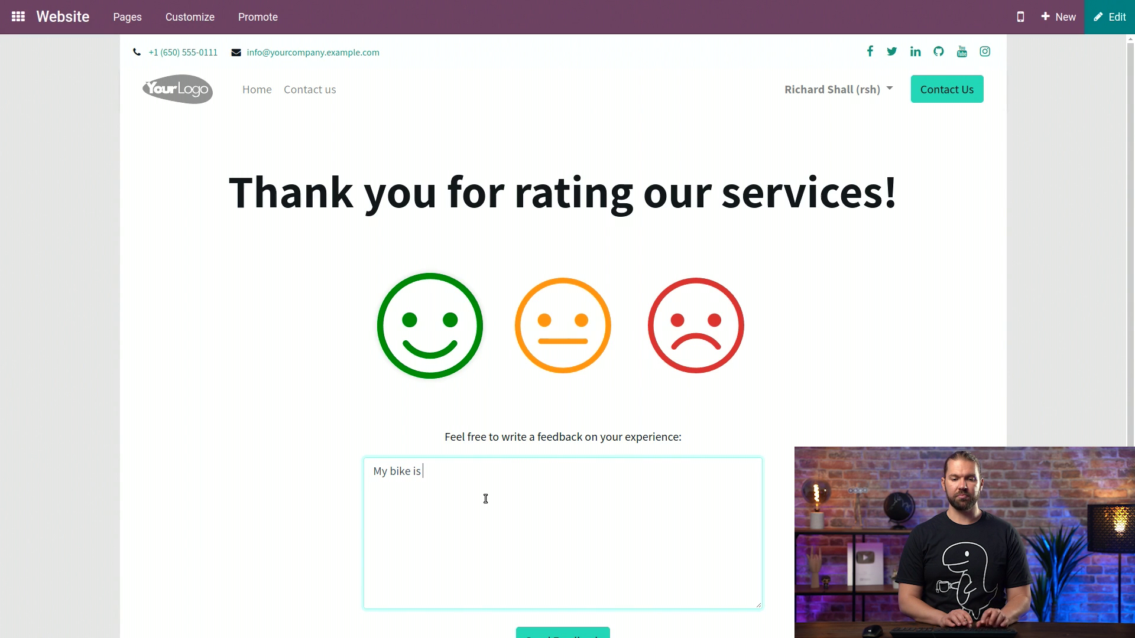
text(as brand new as it was )
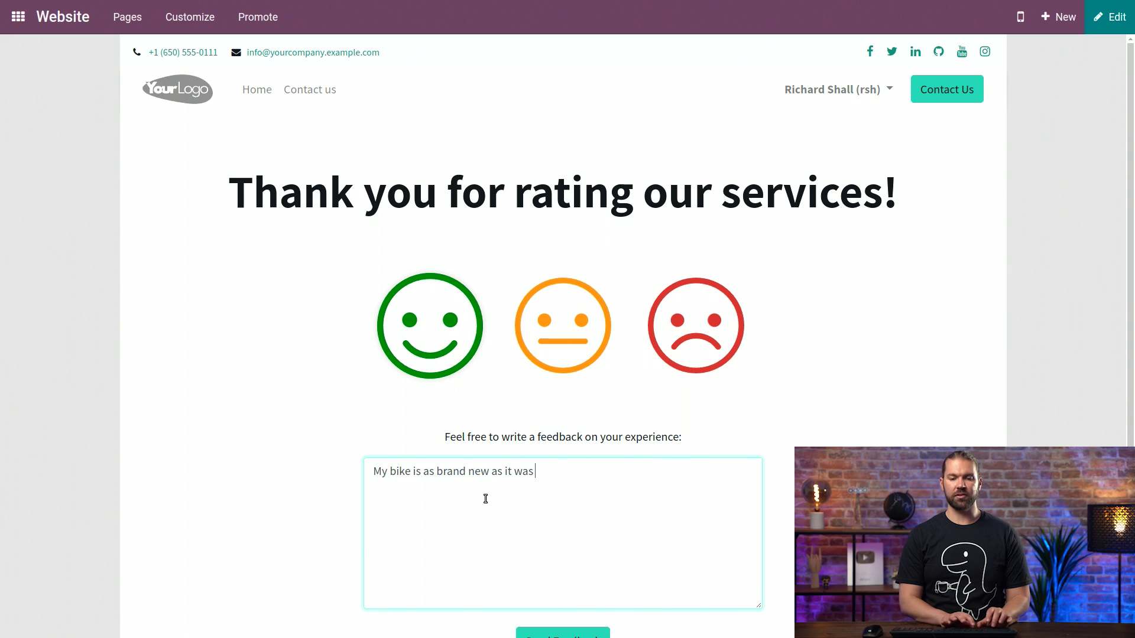
text(the day I bought it)
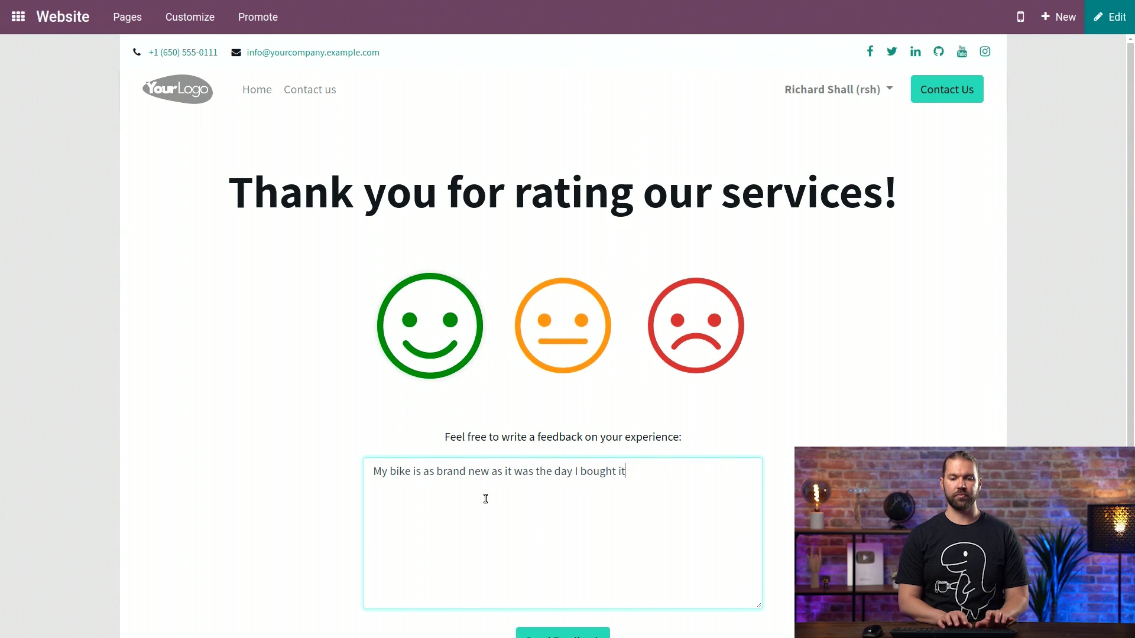
text(! Huzzah!)
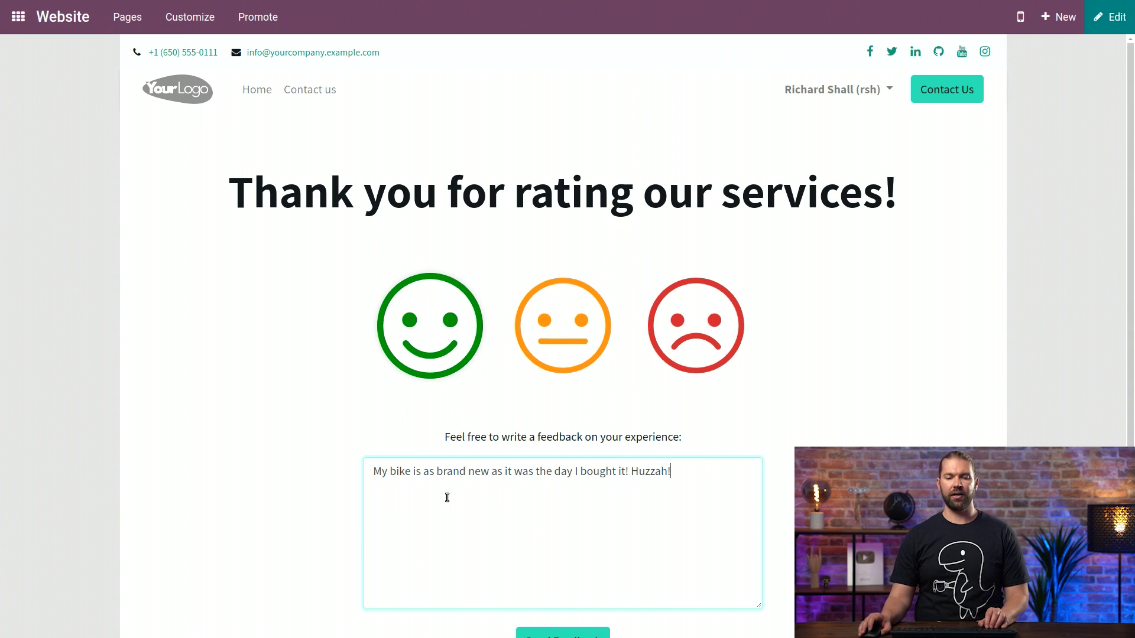
scroll(509, 562, down, 2)
click(548, 547)
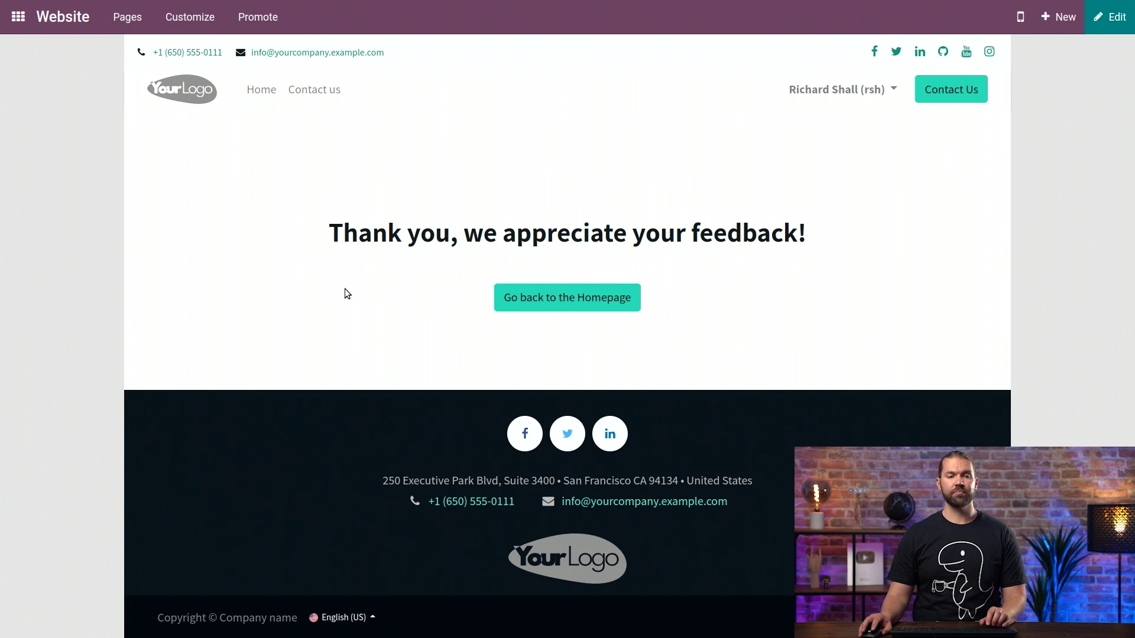
Step: Return to the Project app and open the My bike is broken task in Repair
click(23, 19)
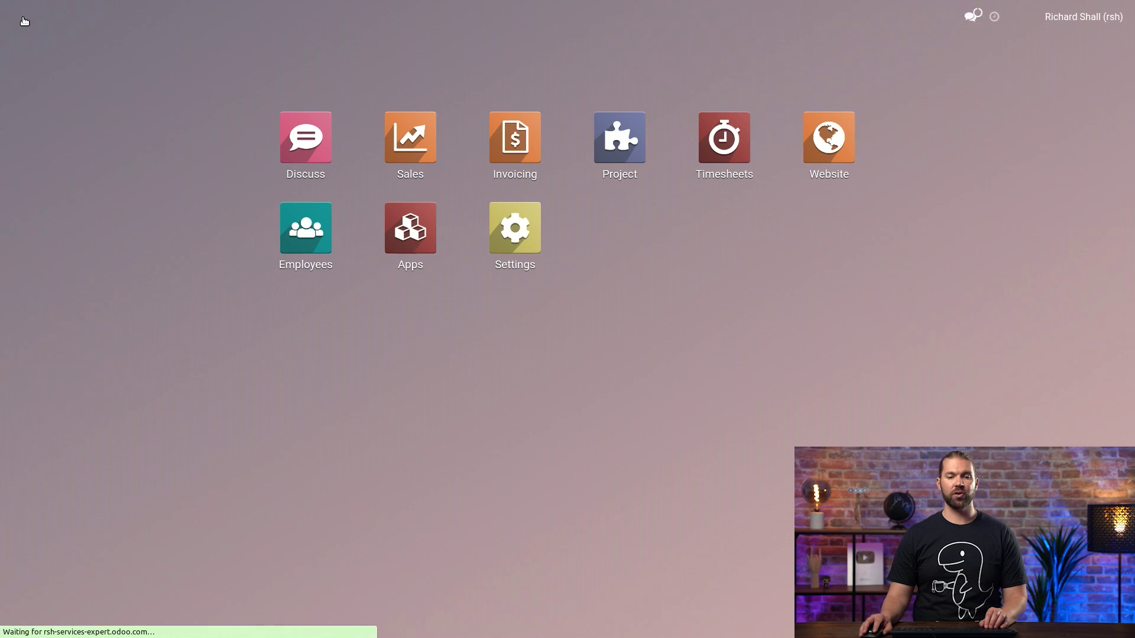
click(626, 161)
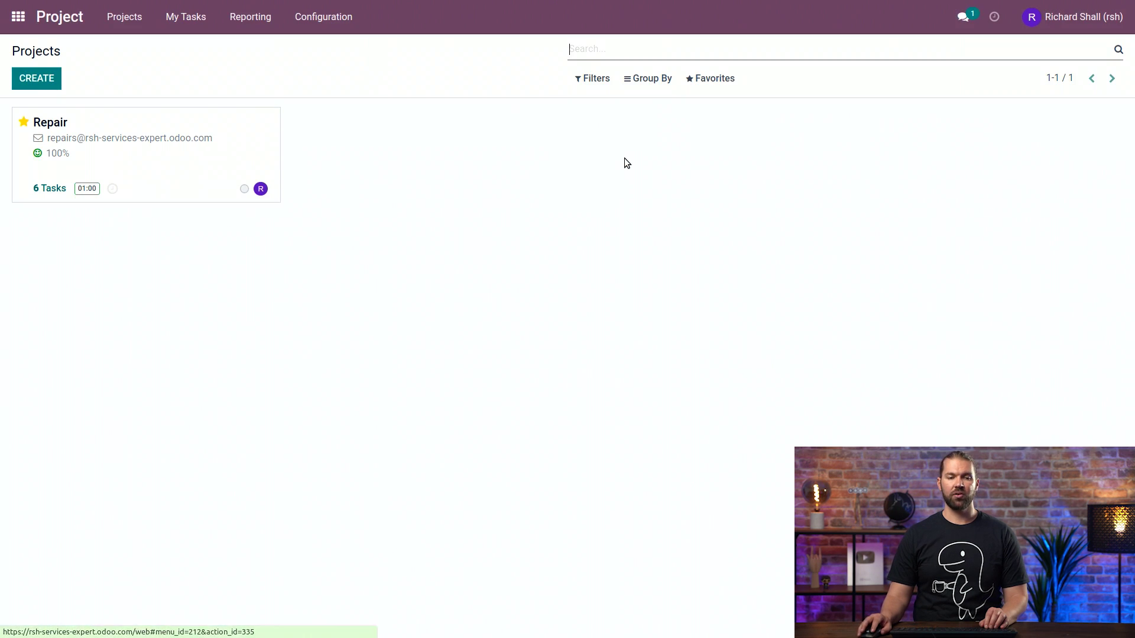
click(57, 167)
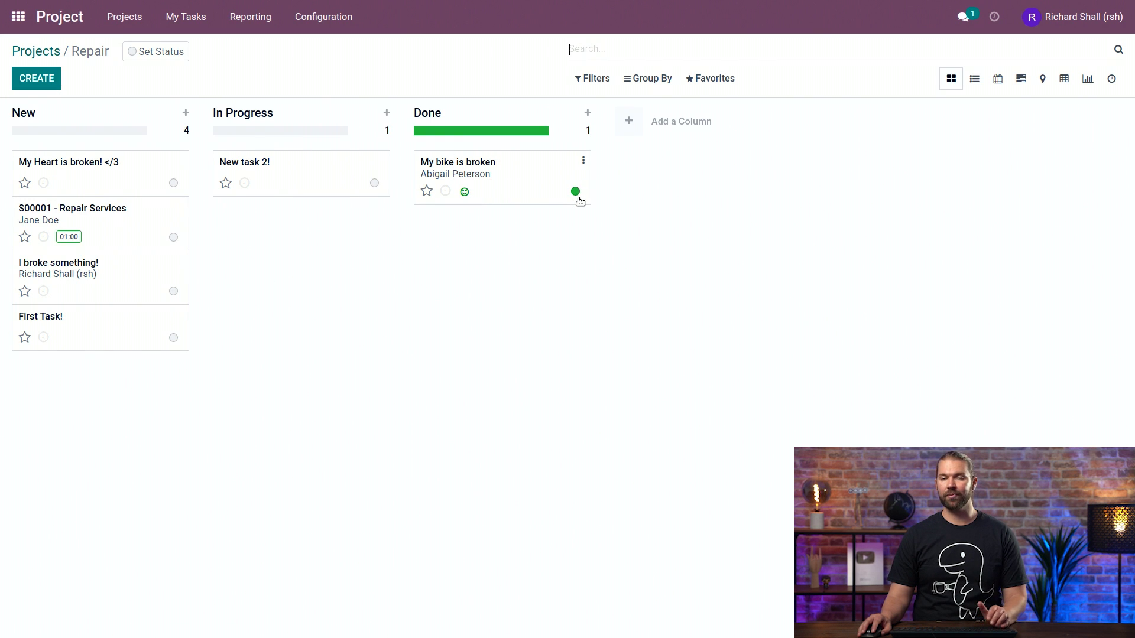
click(546, 170)
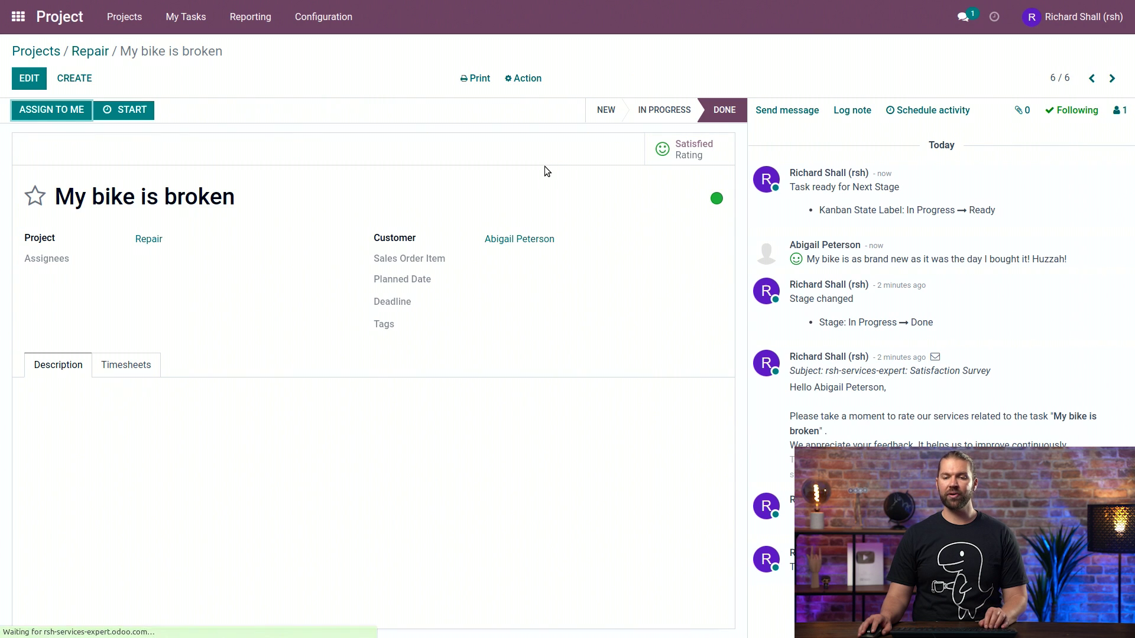
Step: Check the customer's comment and Satisfied rating on the task, then return to the Repair board
drag(1070, 260, 810, 262)
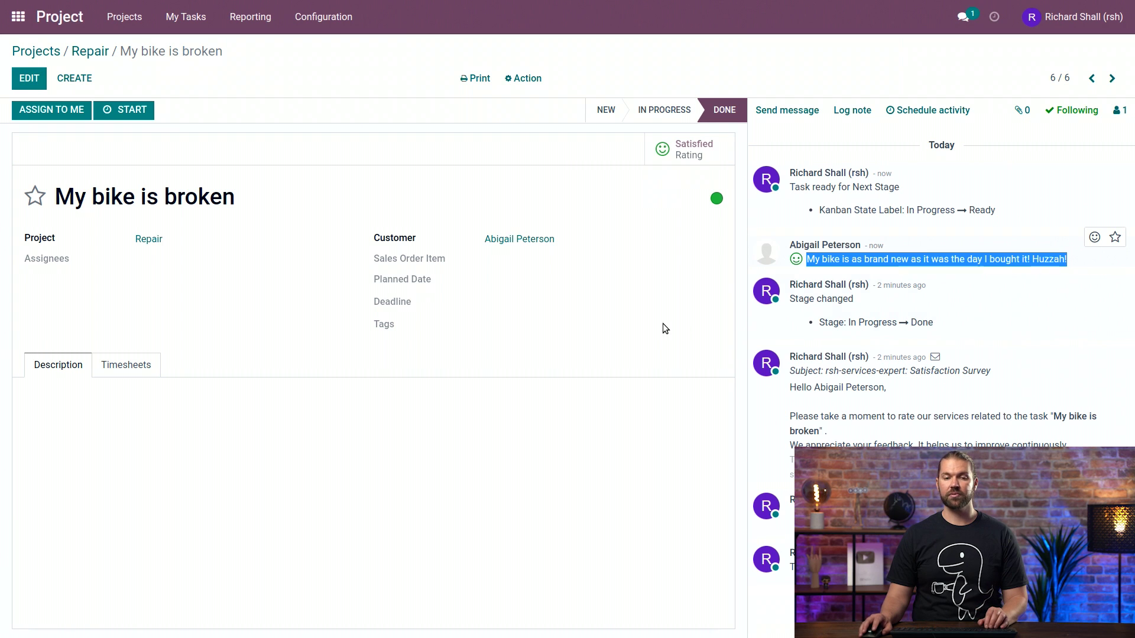
click(647, 319)
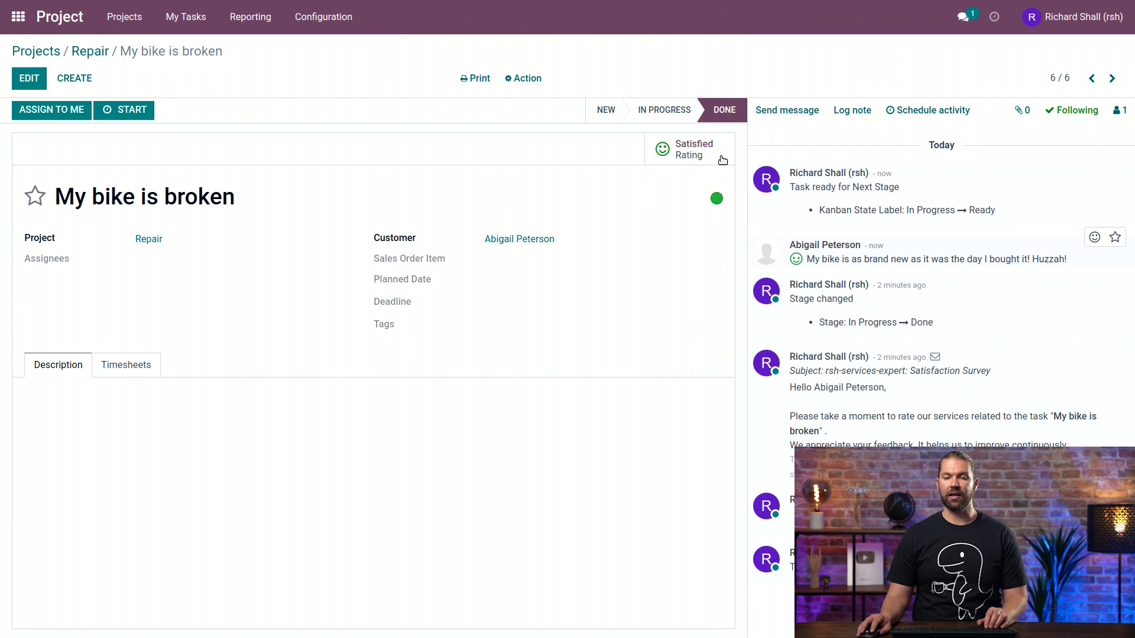
click(685, 156)
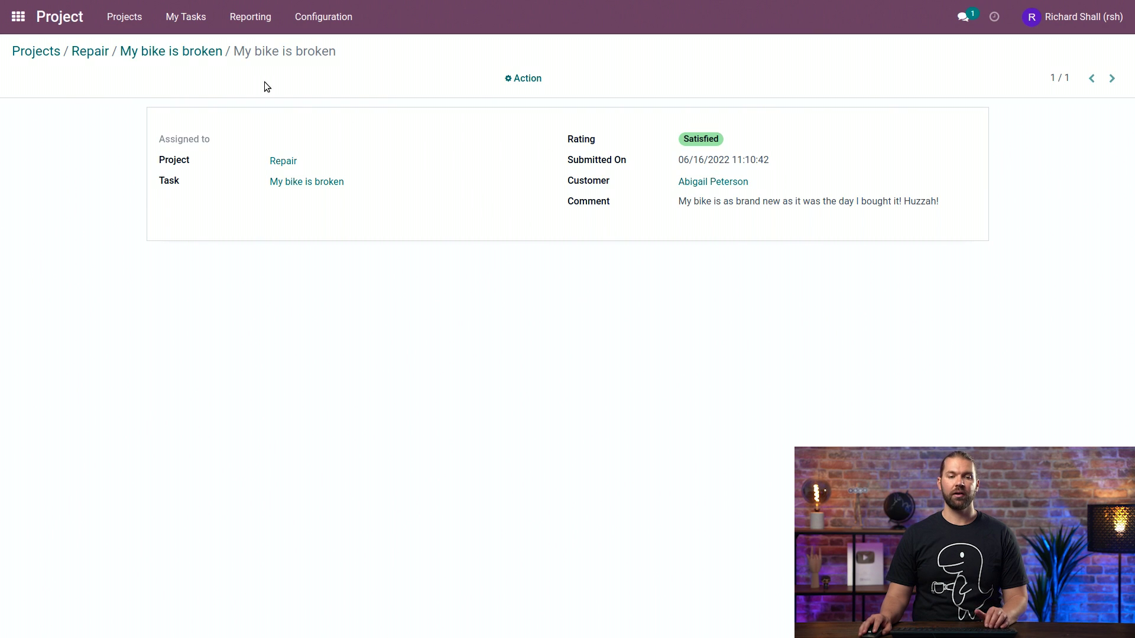
click(94, 54)
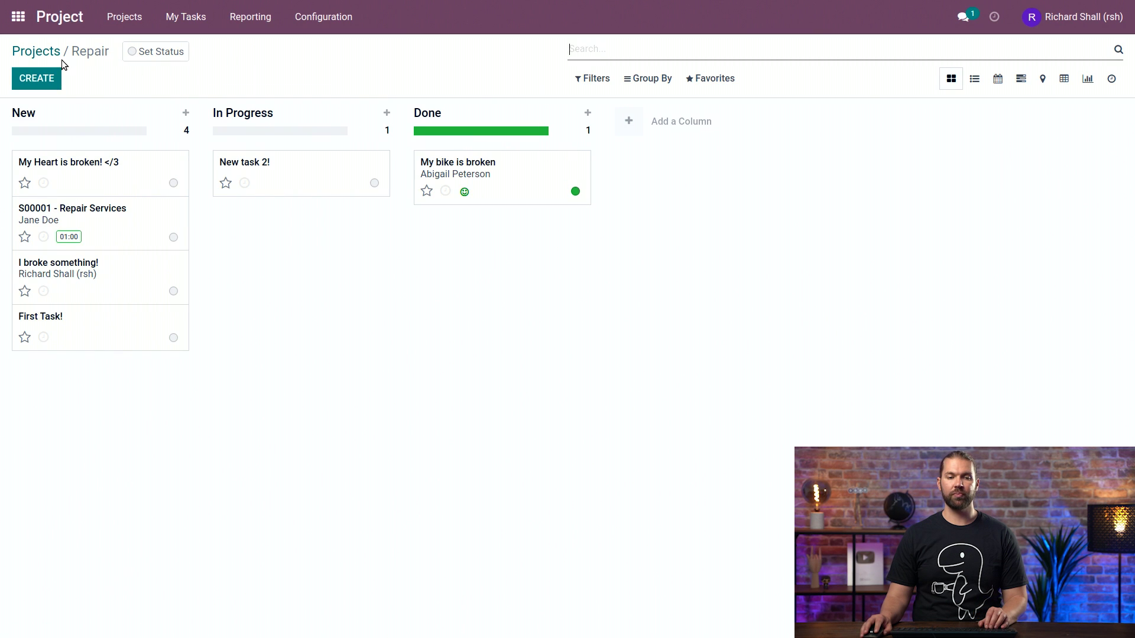
Step: View the Repair project's satisfaction ratings, then return to the Projects overview showing 100%
click(54, 53)
click(267, 120)
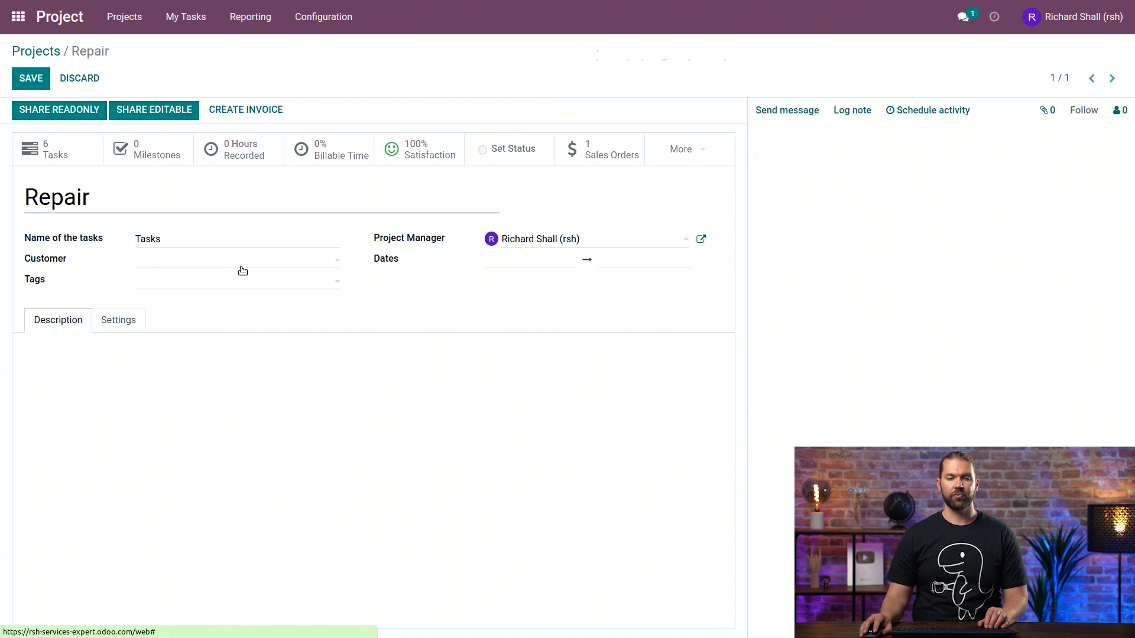
click(427, 156)
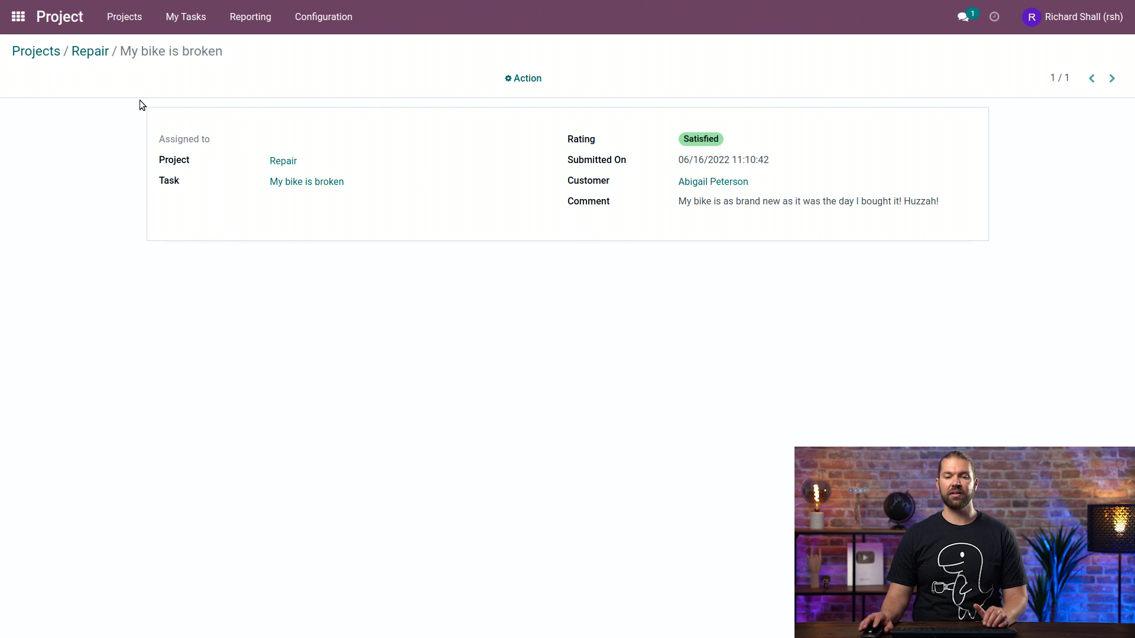
click(98, 55)
click(30, 54)
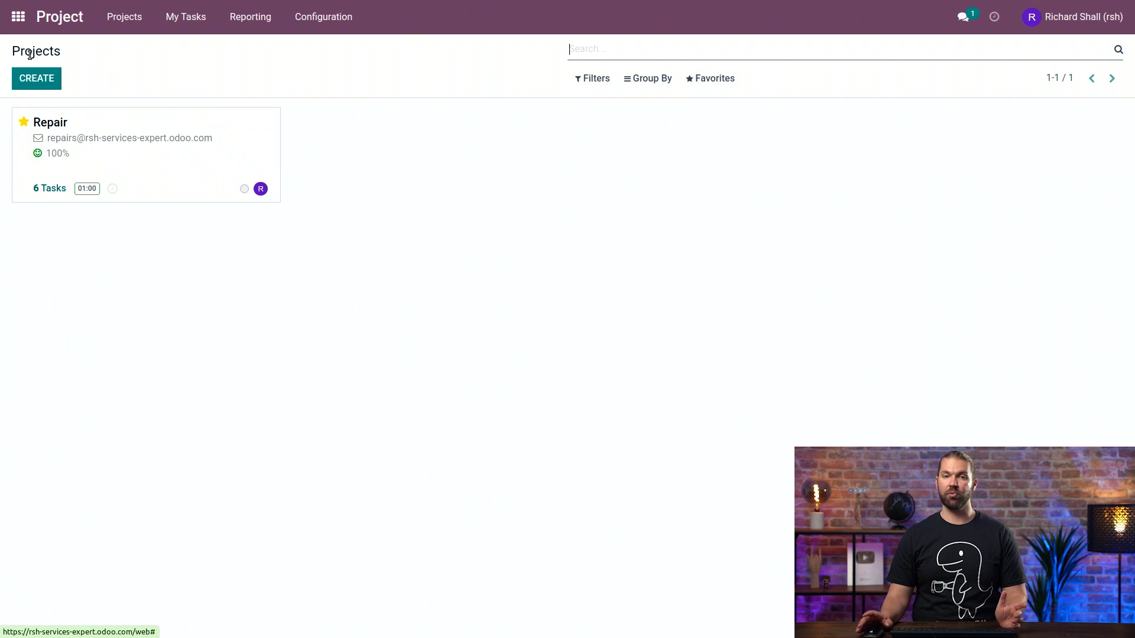